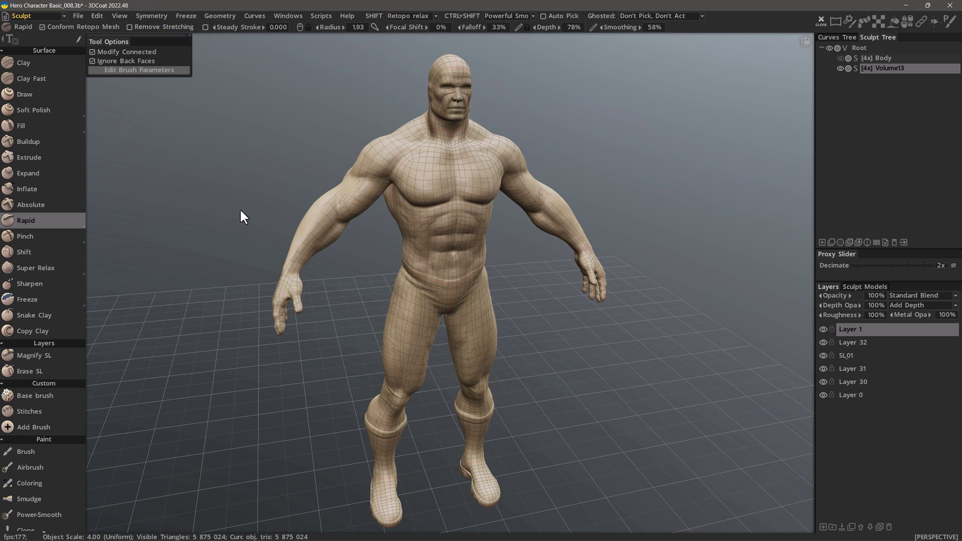
left_click(421, 14)
left_click(502, 15)
mouse_move(863, 70)
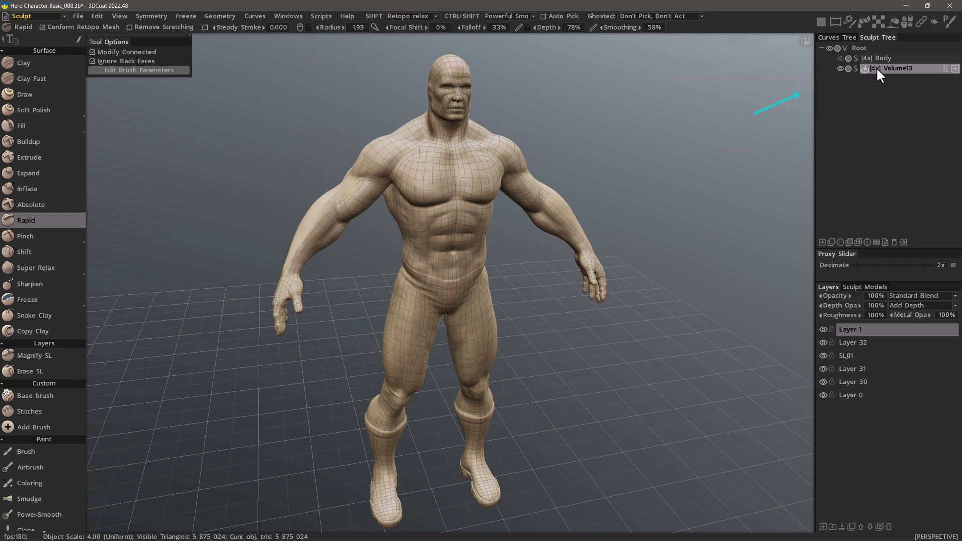
Add a new voxel volume, look through its sculpting brushes, then hide it and go back to Volume13
left_click(822, 241)
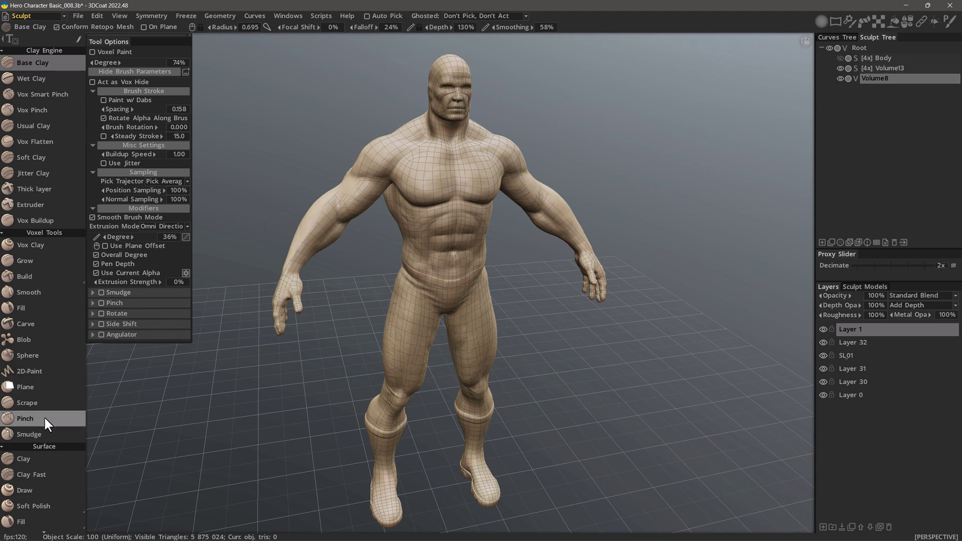
scroll(56, 254, "down", 6)
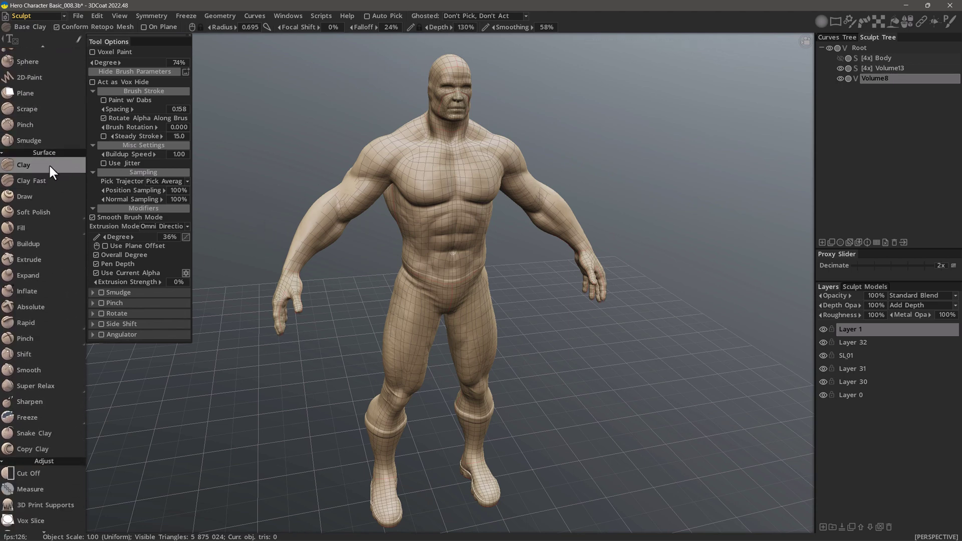
scroll(37, 270, "up", 6)
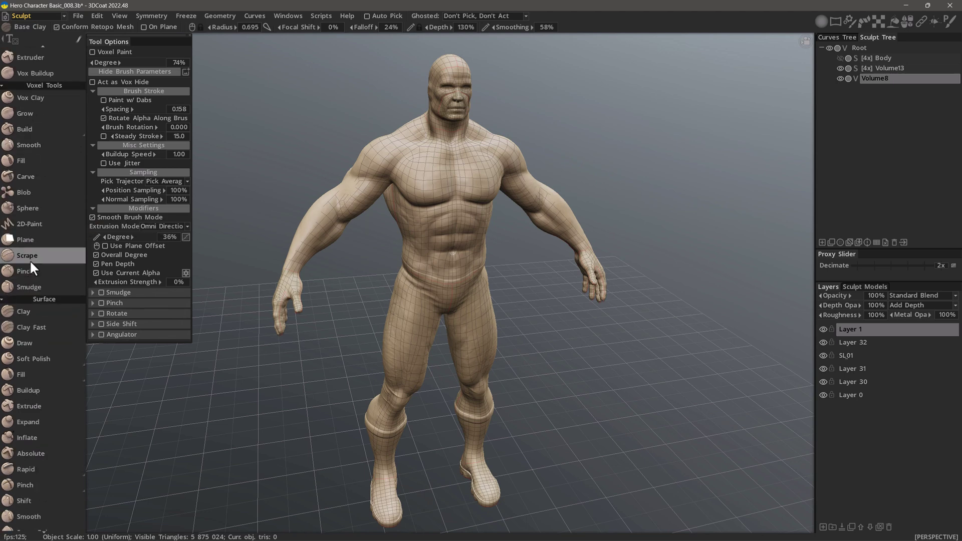
left_click(840, 78)
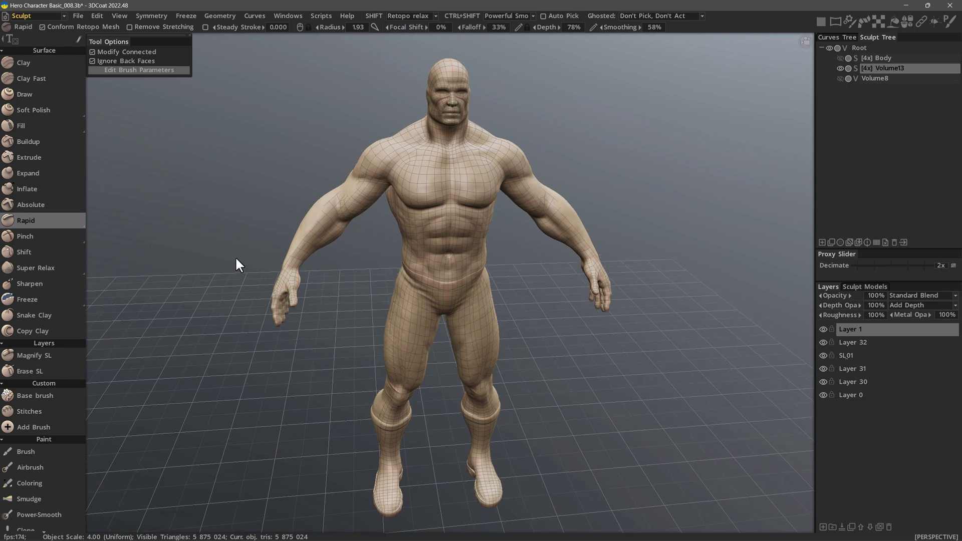
Open the Retopo room and activate the Brush tweak tool on the character's retopo mesh
left_click(48, 15)
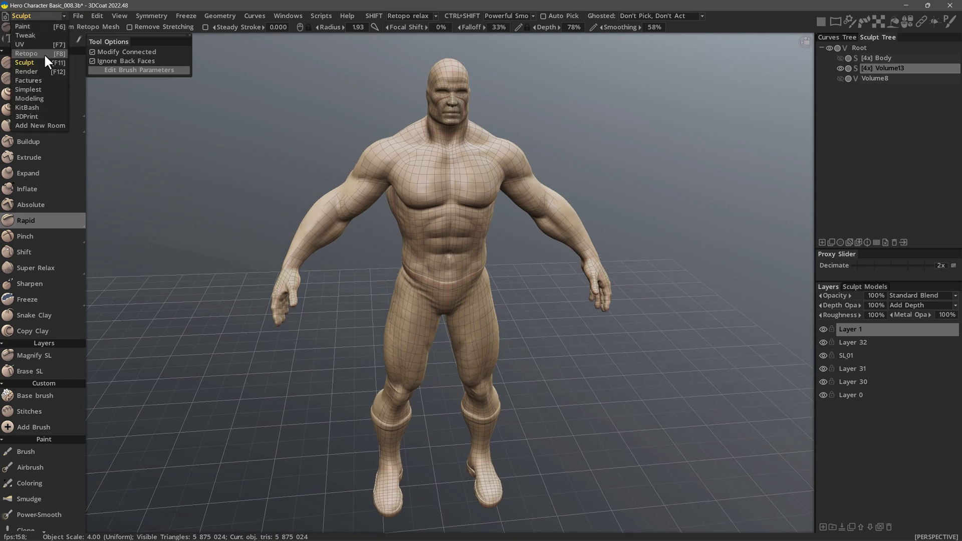
left_click(28, 53)
left_click_drag(212, 191, 349, 196)
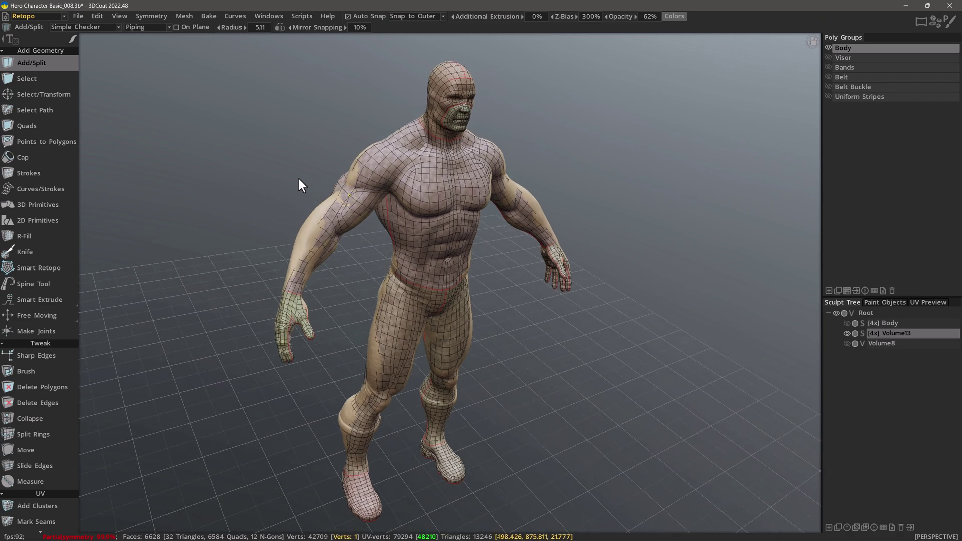
key("2")
mouse_move(370, 204)
left_mouse_down("alt")
mouse_move(301, 215)
mouse_move(276, 243)
left_mouse_up("alt")
Return to the Sculpt room with Volume13 as the sculpting object
left_click(40, 16)
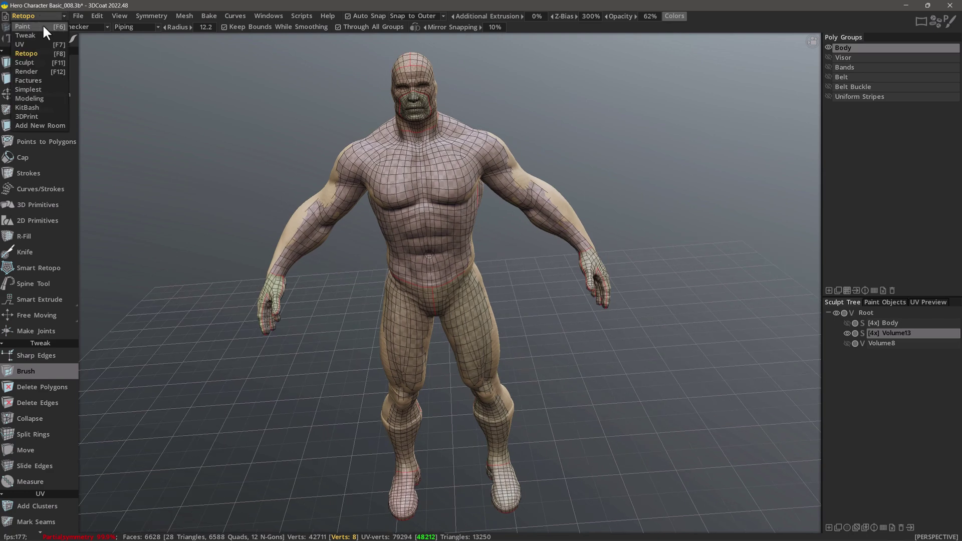
left_click(38, 62)
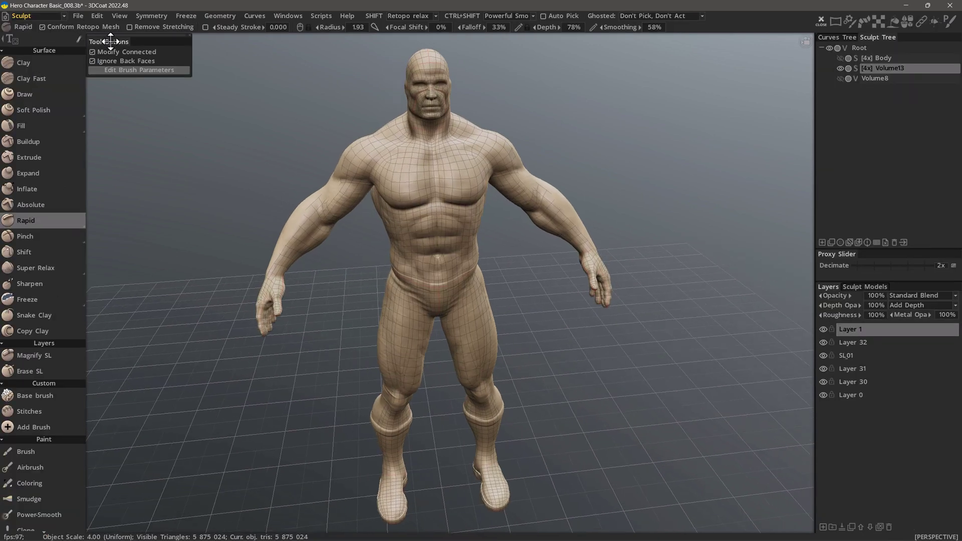
left_click_drag(197, 187, 390, 65)
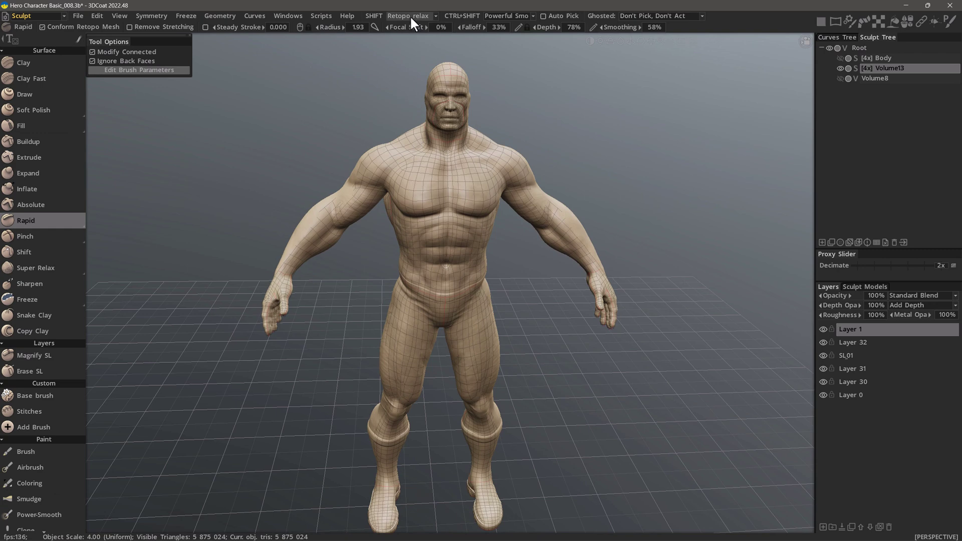
left_click_drag(210, 156, 237, 159)
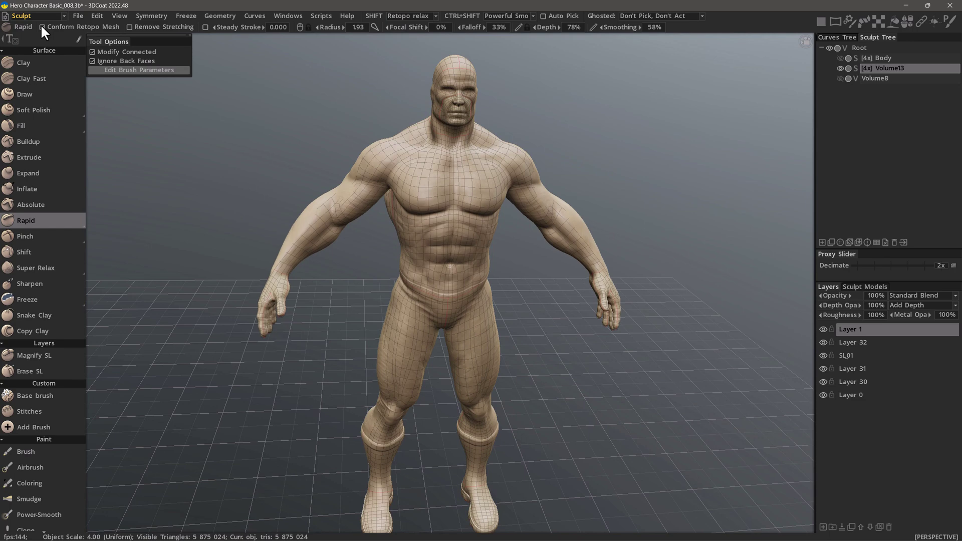
Turn off Conform Retopo Mesh and sculpt strokes along the chest muscle with the Rapid brush
left_click(42, 27)
right_click_drag(373, 260, 269, 230)
mouse_move(60, 219)
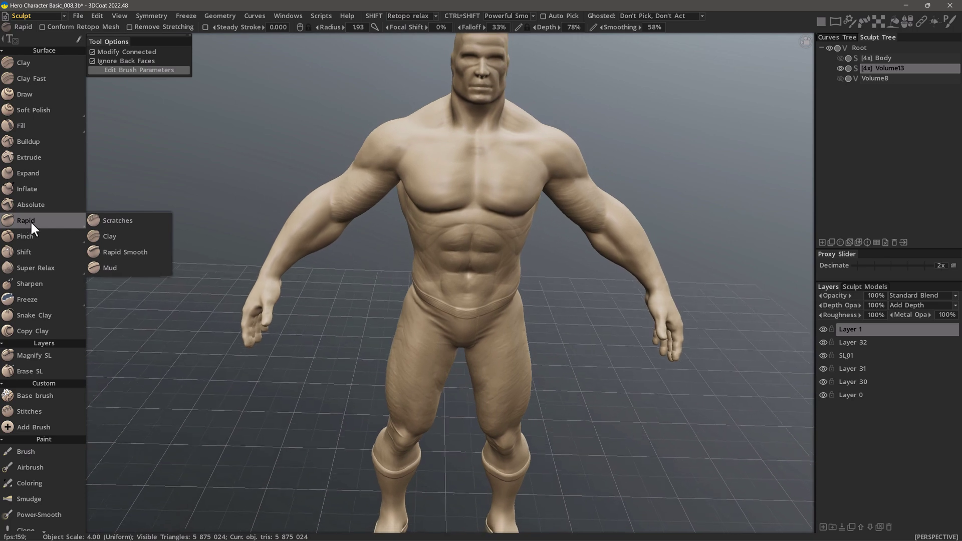
scroll(420, 145, "up", 4)
left_click_drag(415, 148, 422, 167, "alt")
mouse_move(422, 166)
left_mouse_down()
mouse_move(479, 159)
mouse_move(433, 161)
mouse_move(455, 146)
left_mouse_up()
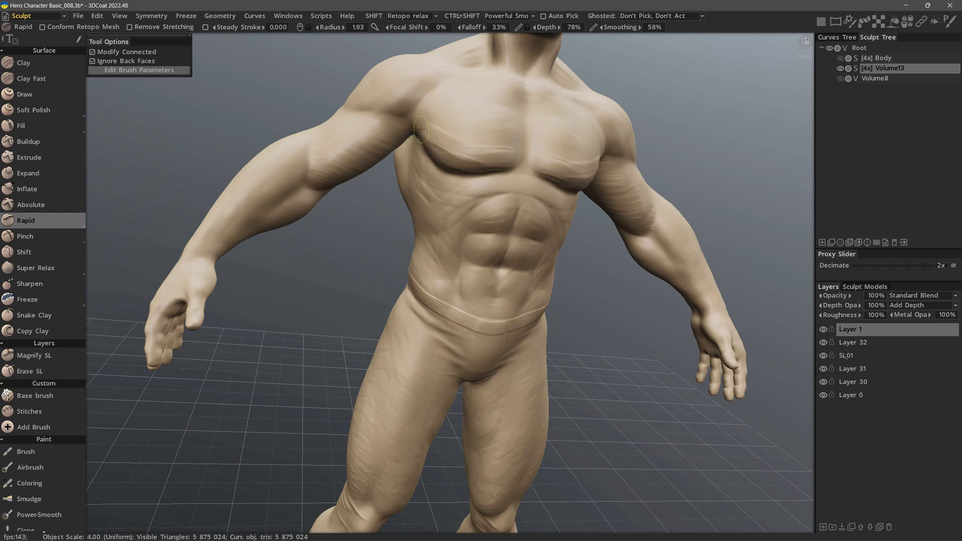
Add more muscle-fibre strokes across both pectorals with the Rapid brush
mouse_move(490, 146)
left_mouse_down("alt")
mouse_move(449, 131)
mouse_move(502, 155)
left_mouse_up("alt")
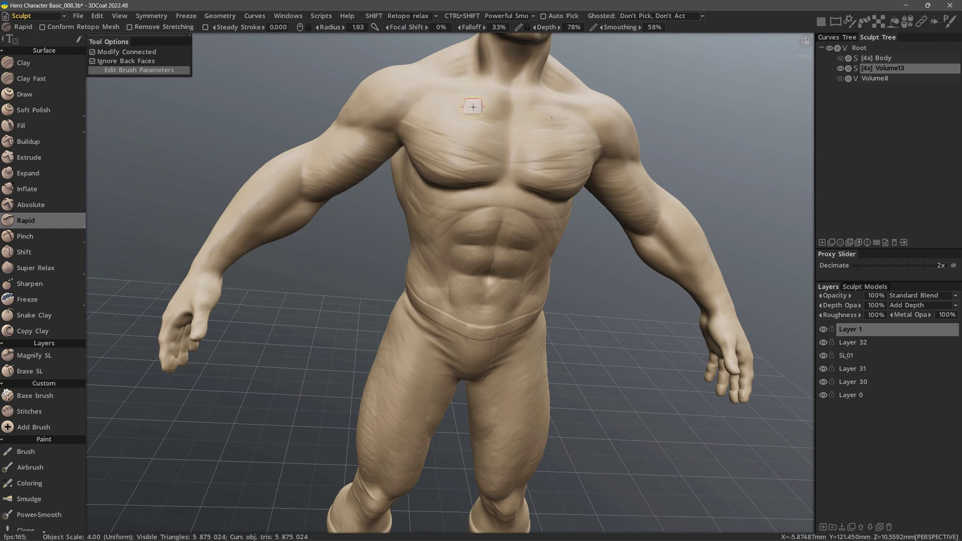
mouse_move(512, 128)
left_mouse_down("alt")
mouse_move(457, 133)
mouse_move(438, 111)
left_mouse_up("alt")
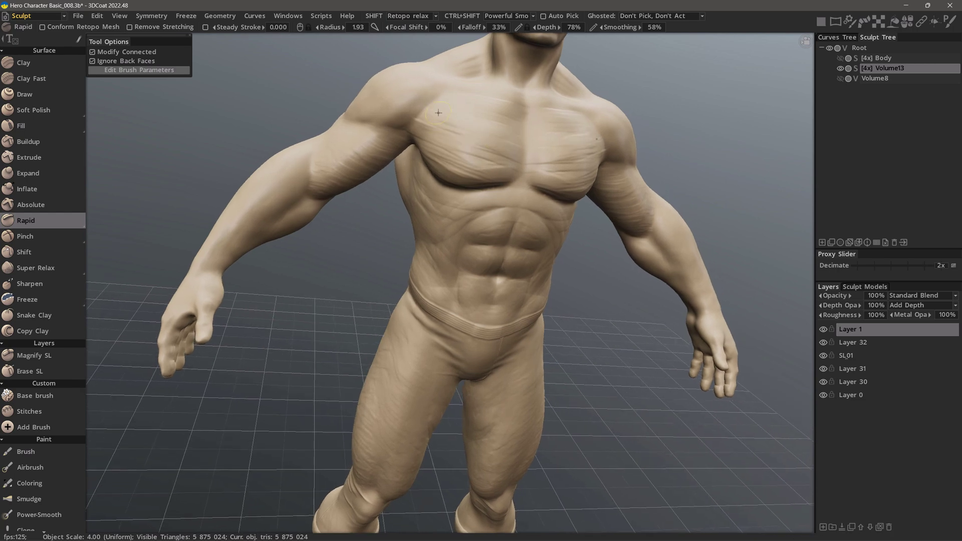
left_click_drag(425, 150, 436, 129, "alt")
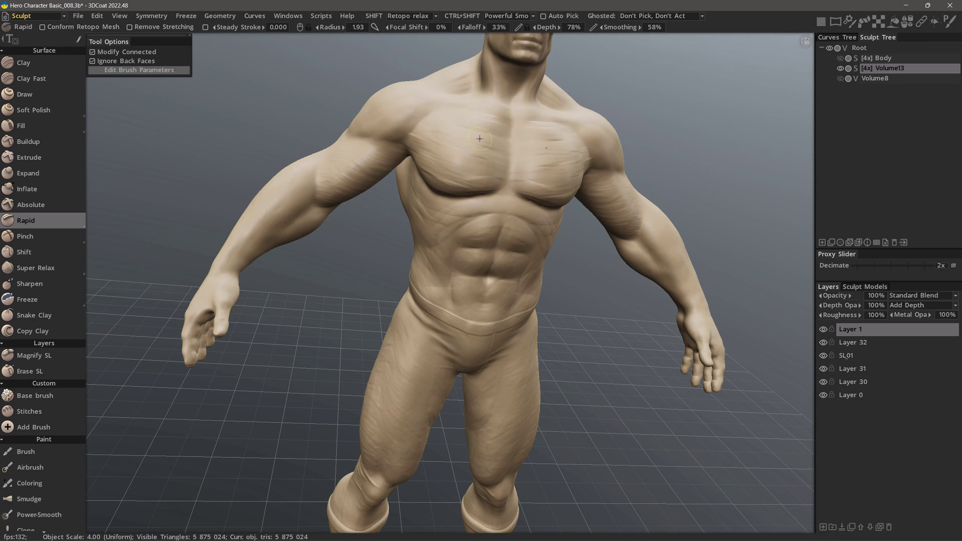
left_click_drag(502, 174, 429, 165)
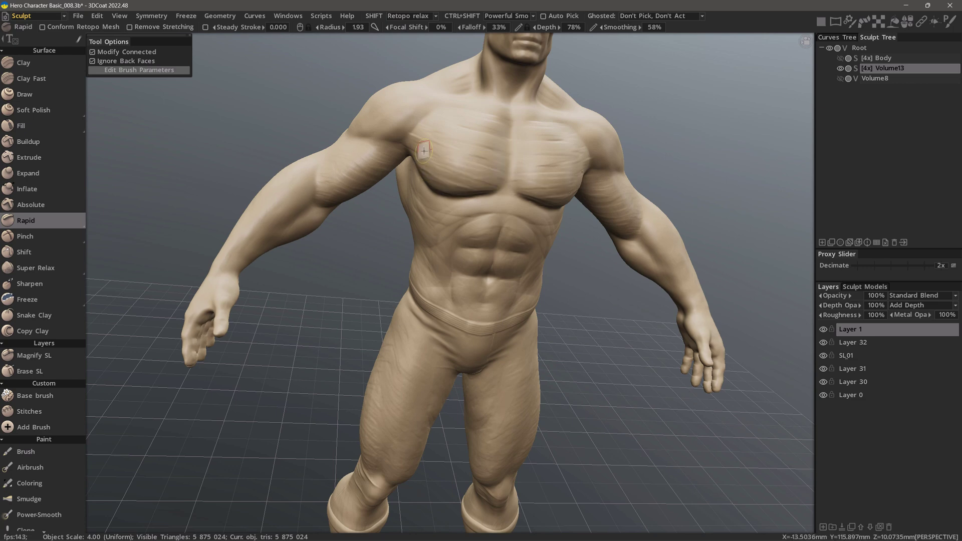
scroll(130, 232, "down", 1)
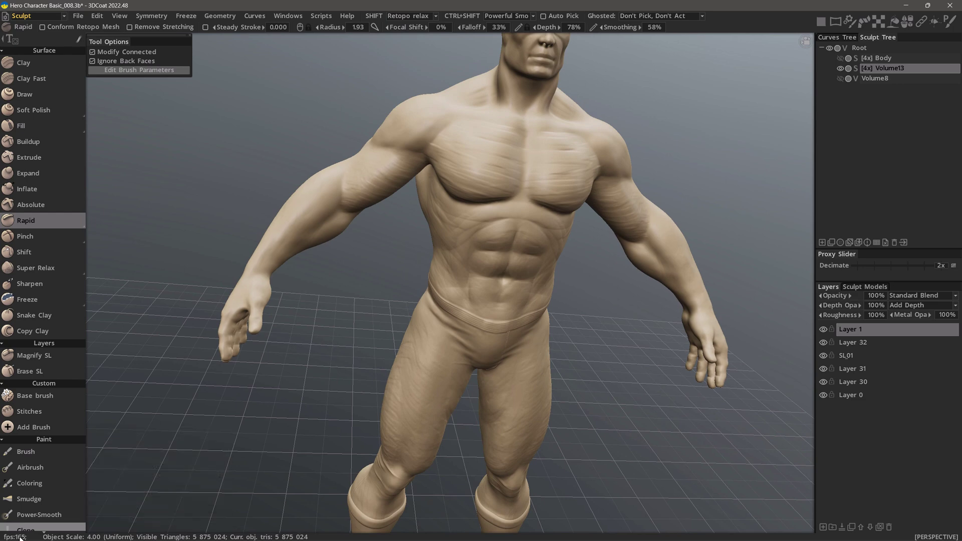
mouse_move(472, 149)
left_mouse_down("alt")
mouse_move(504, 179)
mouse_move(496, 170)
left_mouse_up("alt")
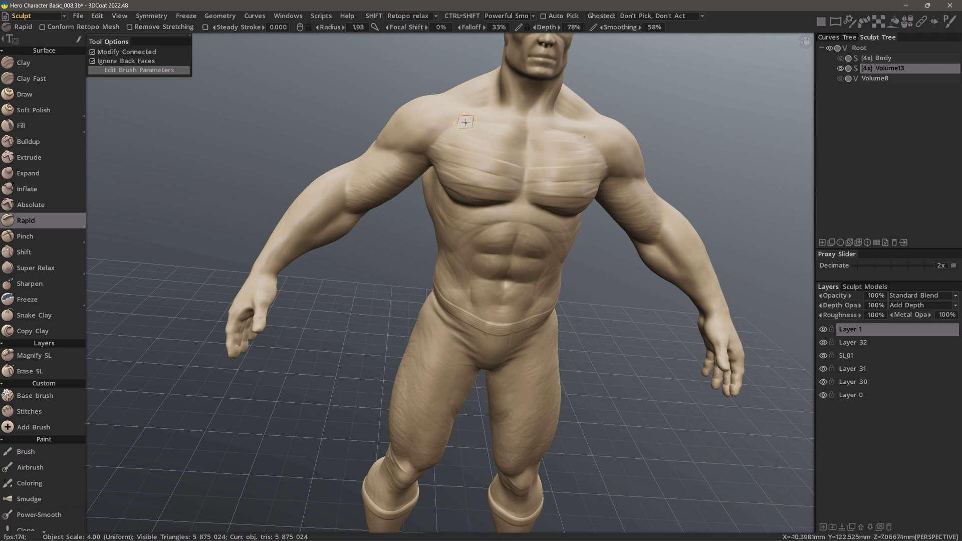
Turn on Conform Retopo Mesh and work over the pectorals with further Rapid strokes
left_click(42, 27)
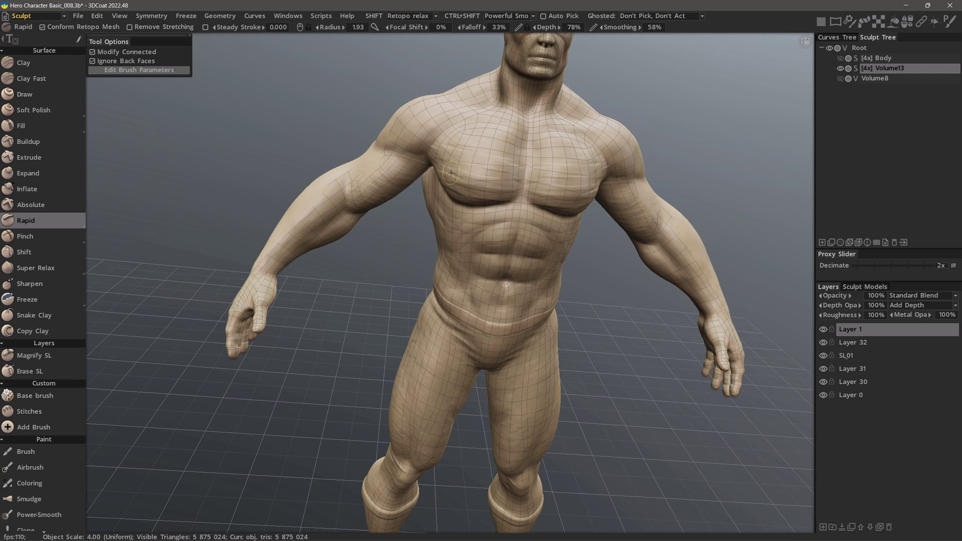
middle_click_drag(451, 178, 481, 188)
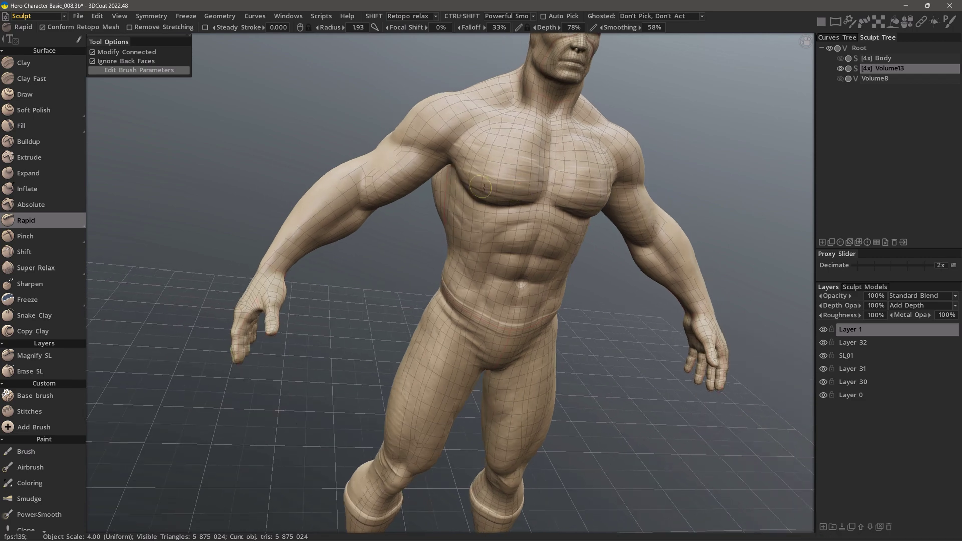
middle_click_drag(489, 149, 496, 138)
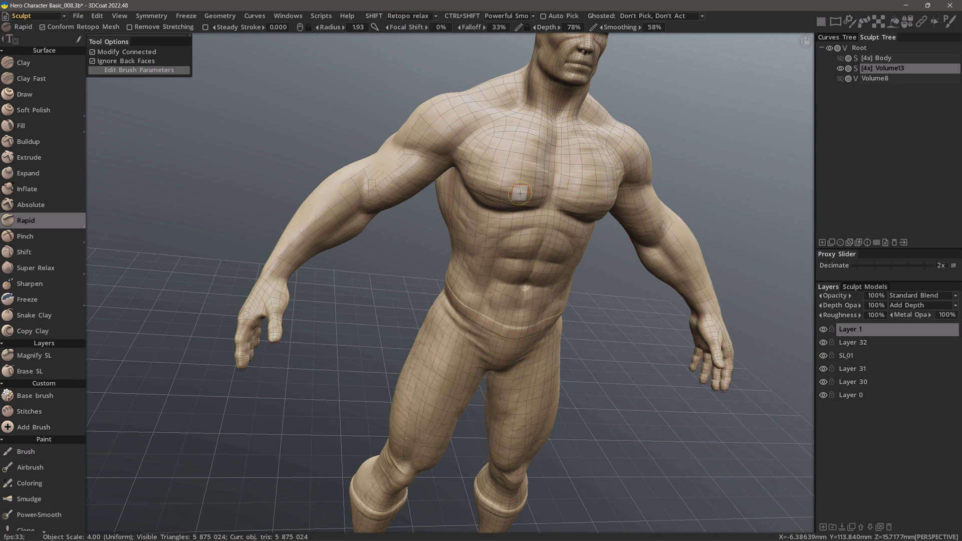
left_click_drag(511, 189, 536, 176, "alt")
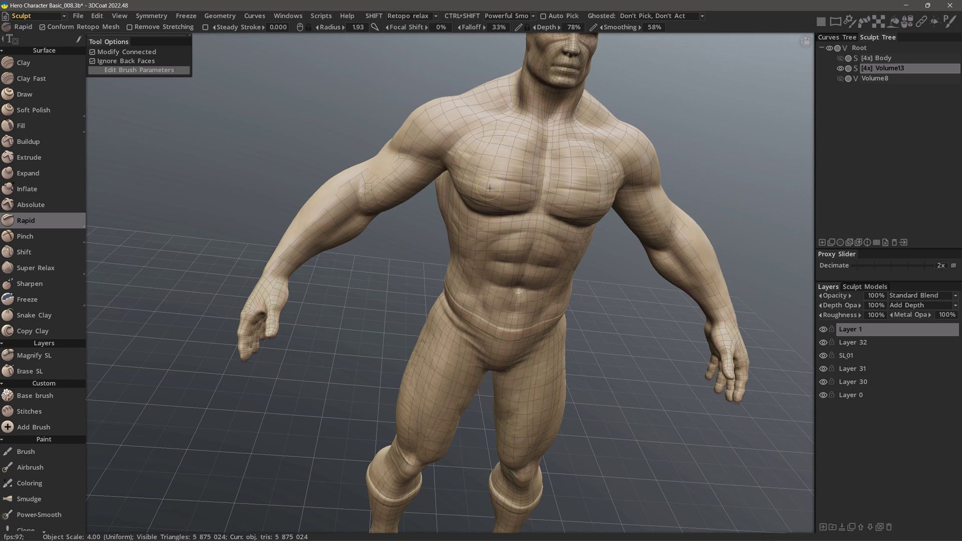
mouse_move(398, 166)
left_mouse_down("alt")
mouse_move(493, 167)
mouse_move(495, 197)
left_mouse_up("alt")
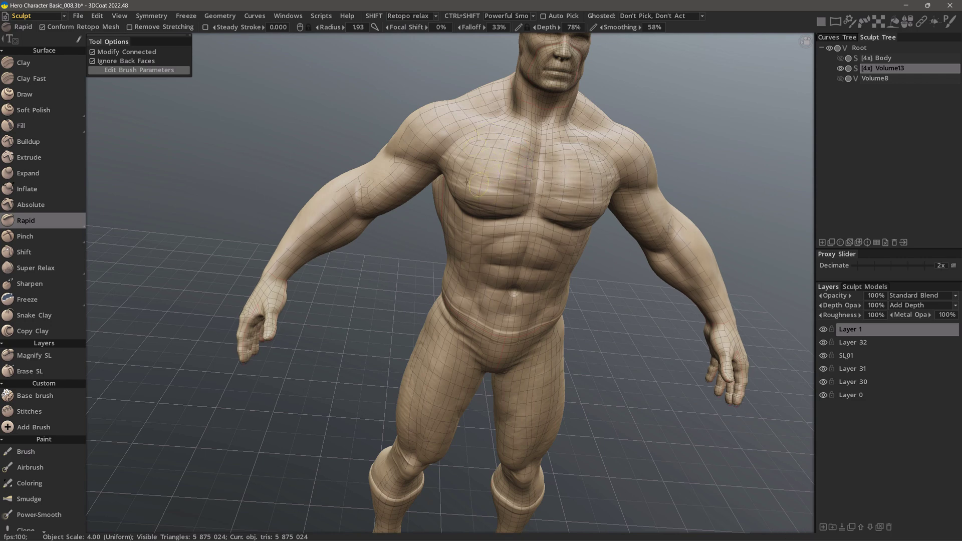
middle_click_drag(485, 194, 466, 162)
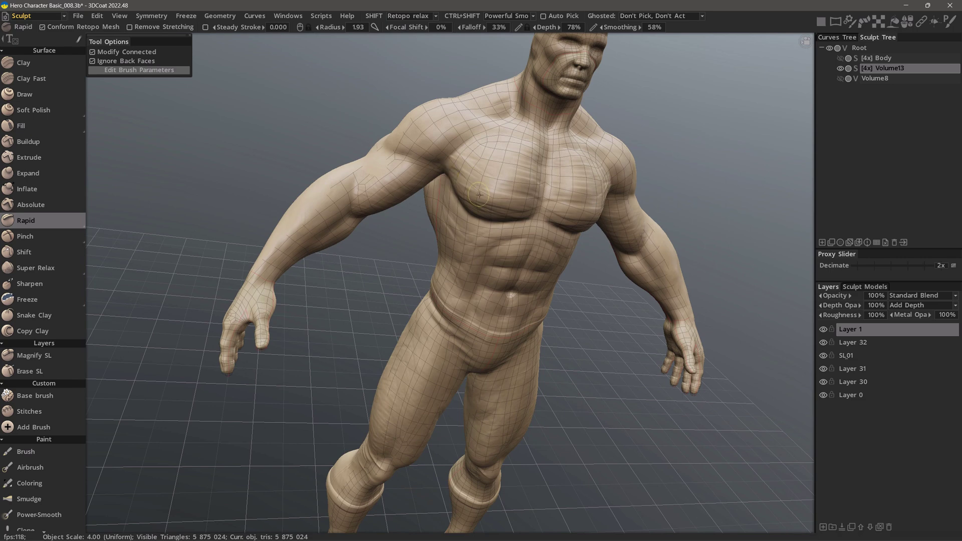
Reshape the side of the waist with the Move tool while Conform Retopo Mesh is enabled
mouse_move(432, 224)
middle_mouse_down()
mouse_move(410, 216)
mouse_move(429, 226)
mouse_move(436, 214)
mouse_move(331, 185)
mouse_move(295, 197)
middle_mouse_up()
scroll(70, 248, "down", 5)
scroll(56, 311, "down", 3)
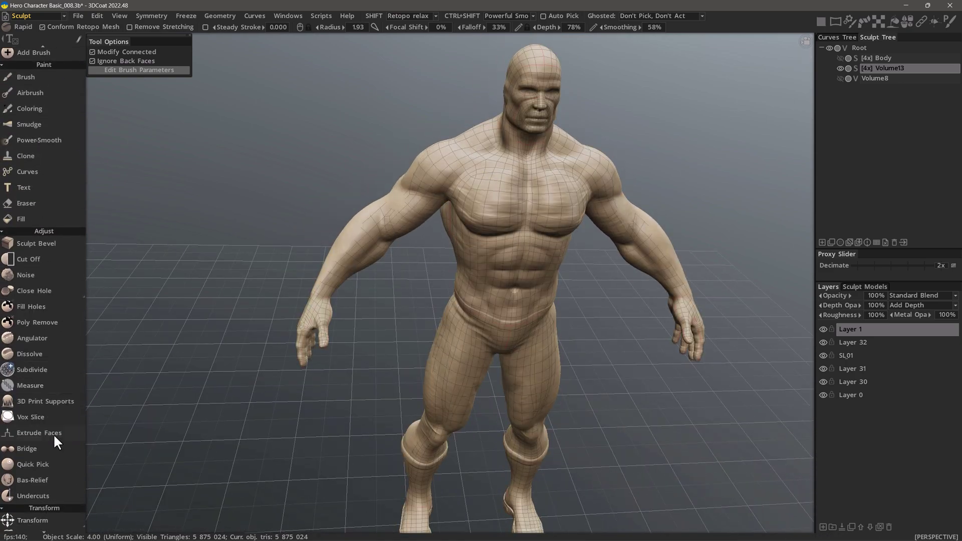
scroll(60, 351, "down", 2)
scroll(56, 381, "down", 3)
left_click(50, 329)
middle_click_drag(209, 309, 415, 219)
mouse_move(470, 273)
left_mouse_down()
mouse_move(449, 274)
mouse_move(447, 294)
mouse_move(533, 293)
mouse_move(491, 268)
left_mouse_up()
scroll(455, 249, "up", 3, "shift")
right_click_drag(503, 270, 473, 272)
mouse_move(501, 270)
left_mouse_down("alt")
mouse_move(489, 275)
mouse_move(505, 271)
mouse_move(505, 286)
left_mouse_up("alt")
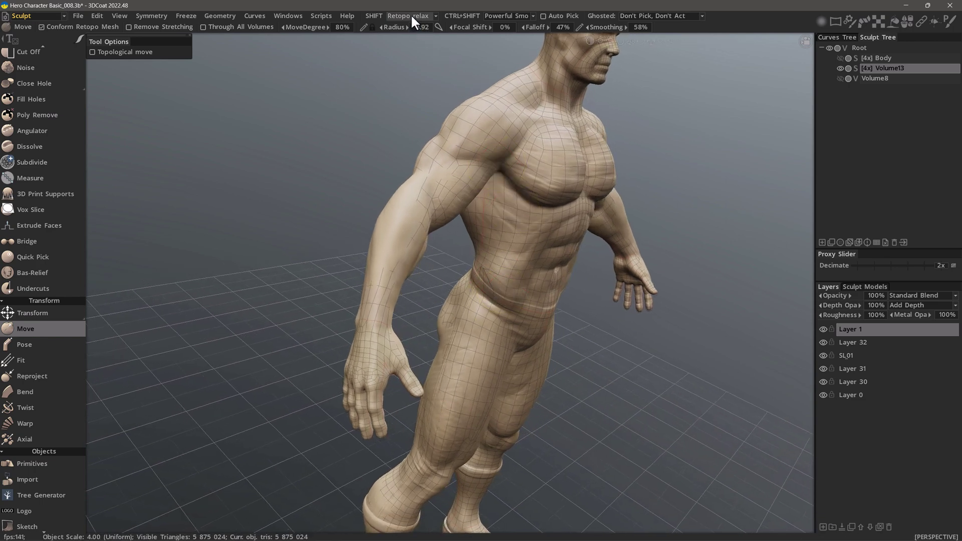
left_click_drag(492, 281, 434, 46, "alt")
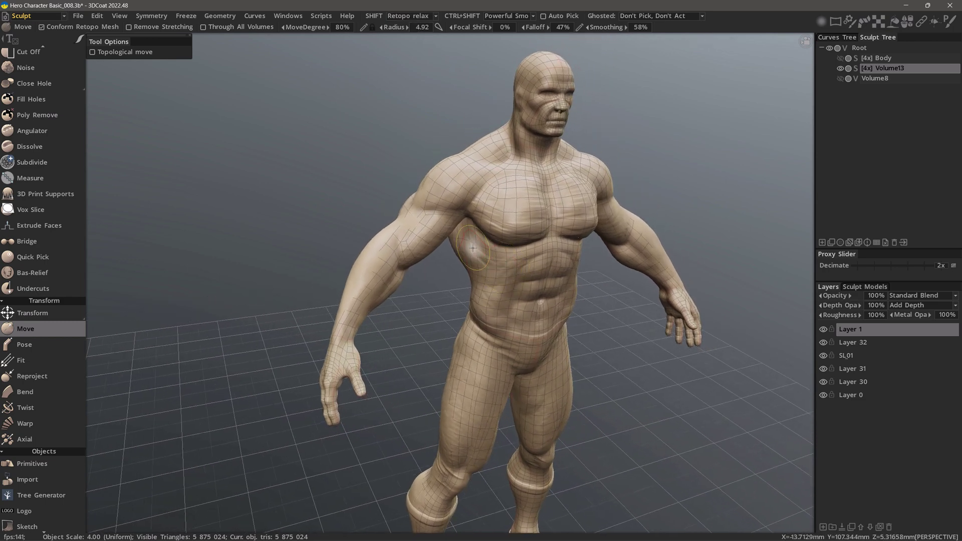
Switch to the Retopo room, set the brush radius to 9.84 and relax the retopo mesh around the waist and upper arm
key("space")
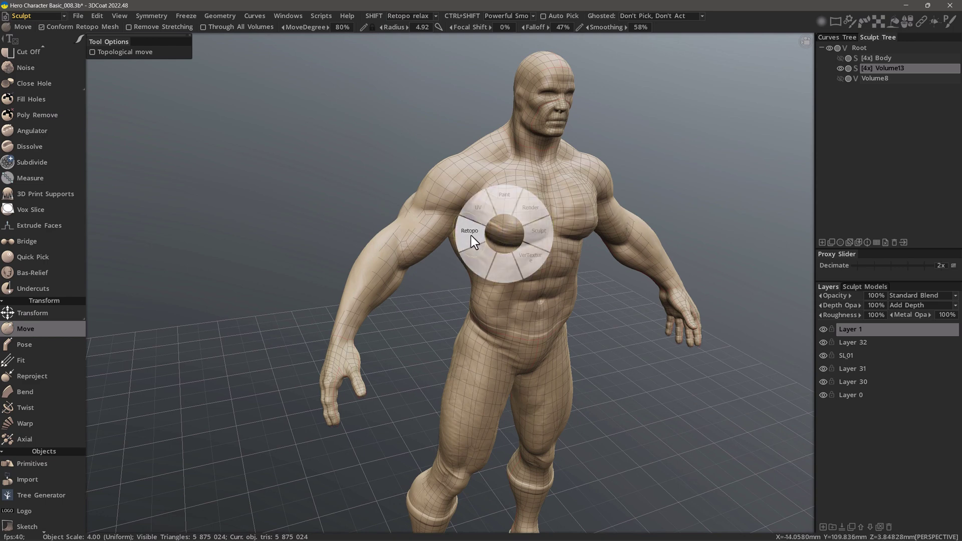
left_click(470, 234)
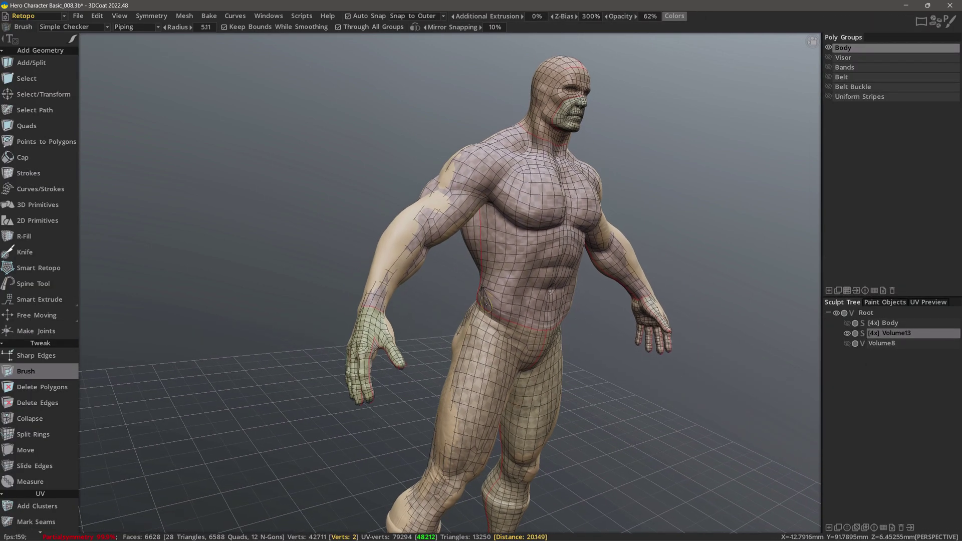
right_click_drag(481, 299, 493, 297)
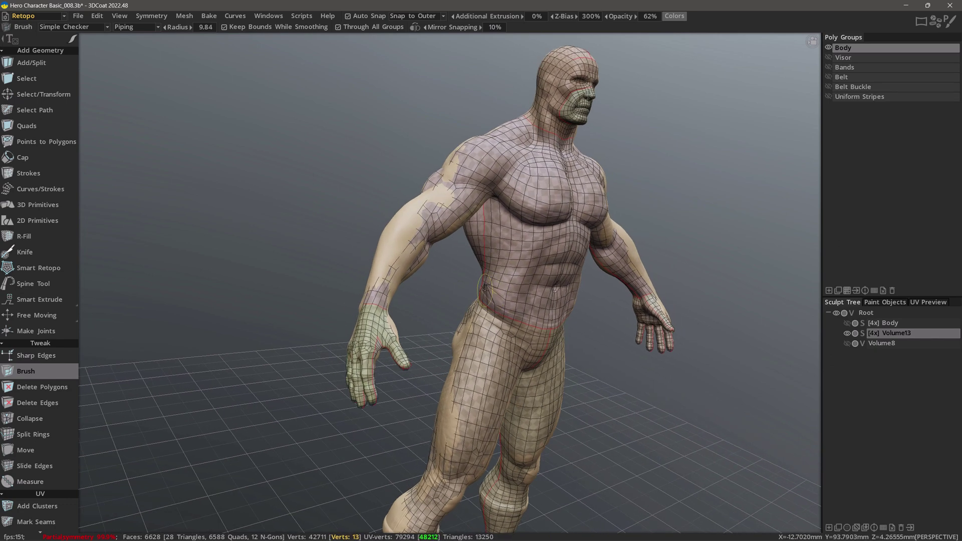
left_click(451, 170)
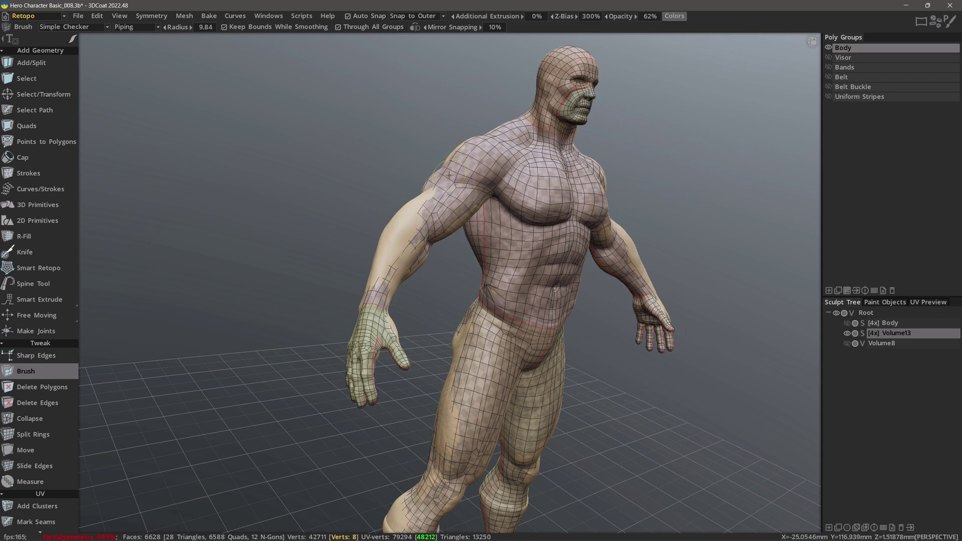
mouse_move(400, 183)
left_mouse_down()
mouse_move(425, 195)
mouse_move(479, 268)
mouse_move(445, 242)
mouse_move(492, 293)
left_mouse_up()
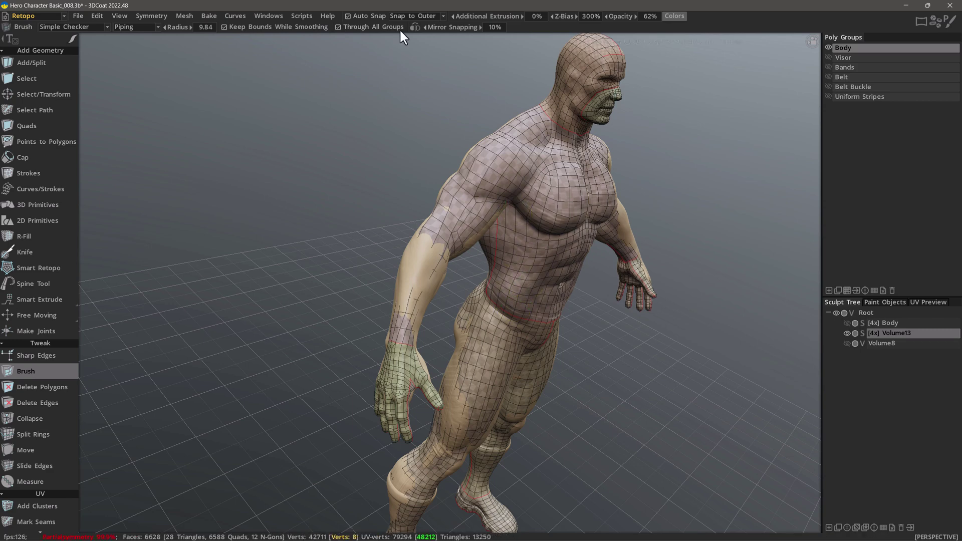
Switch back to the Sculpt room and view the character from the front
left_click_drag(359, 245, 338, 239)
key("space")
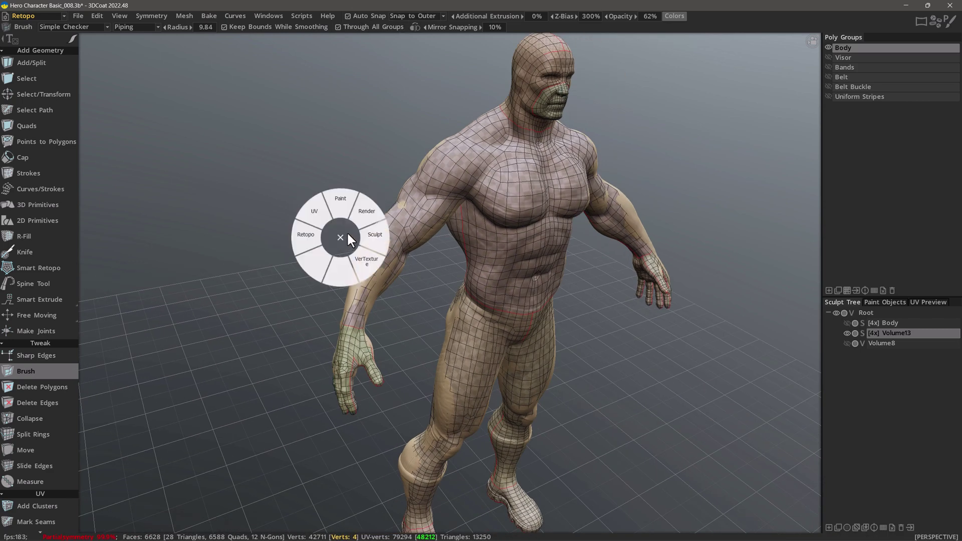
left_click(372, 239)
mouse_move(371, 240)
left_mouse_down()
mouse_move(425, 284)
mouse_move(471, 300)
left_mouse_up()
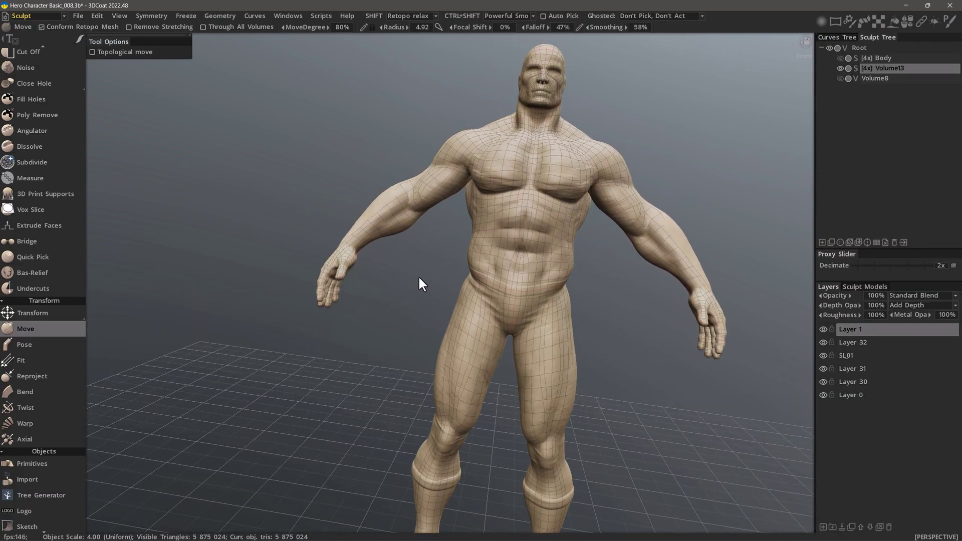
Relax the retopo mesh along the character's elbow, forearm and upper arm with Retopo relax strokes
left_click_drag(365, 206, 445, 193)
mouse_move(419, 291)
left_mouse_down()
mouse_move(401, 273)
mouse_move(417, 248)
mouse_move(440, 253)
left_mouse_up()
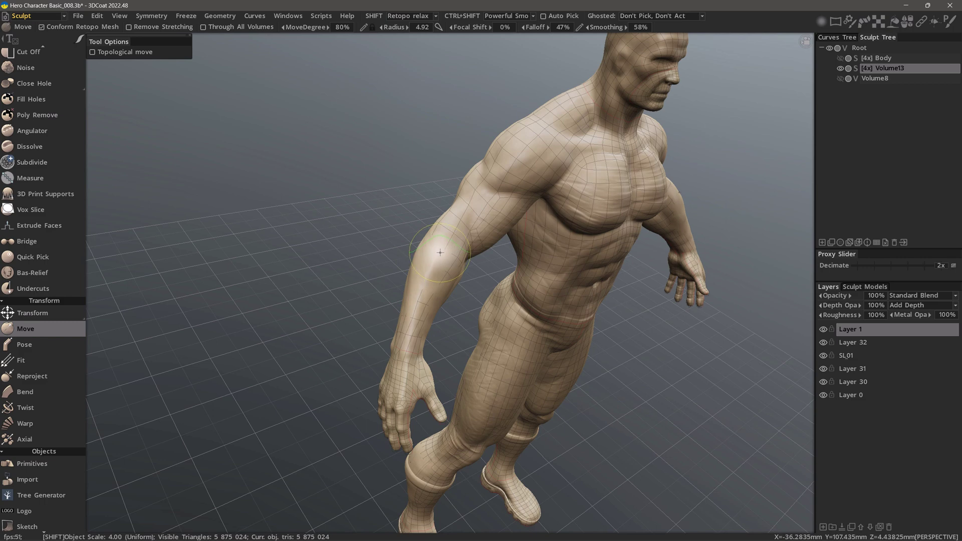
mouse_move(445, 243)
left_mouse_down("shift")
mouse_move(425, 267)
mouse_move(421, 306)
left_mouse_up("shift")
left_click_drag(470, 203, 473, 213, "shift")
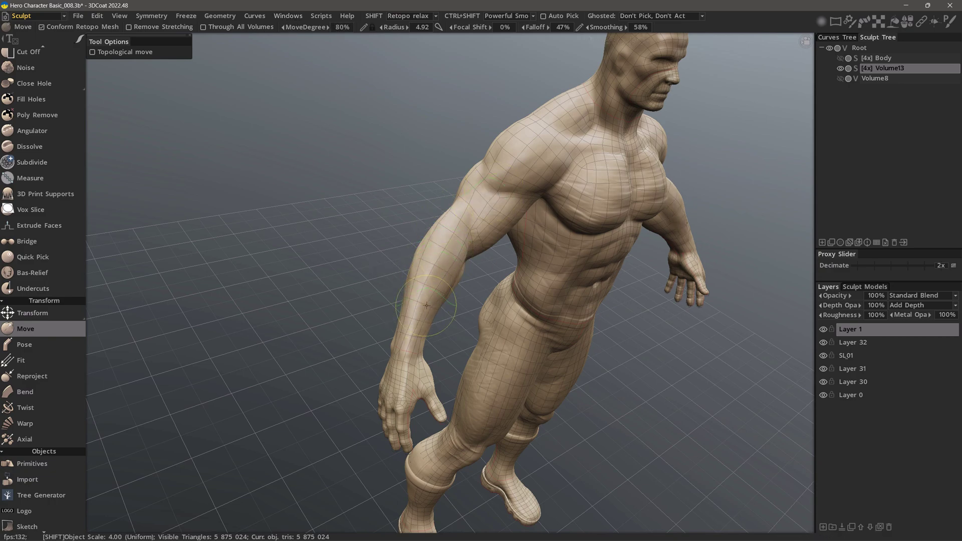
Turn off Conform Retopo Mesh and sculpt muscle striations across the chest with the Rapid brush
mouse_move(364, 320)
left_mouse_down()
mouse_move(352, 290)
mouse_move(377, 266)
left_mouse_up()
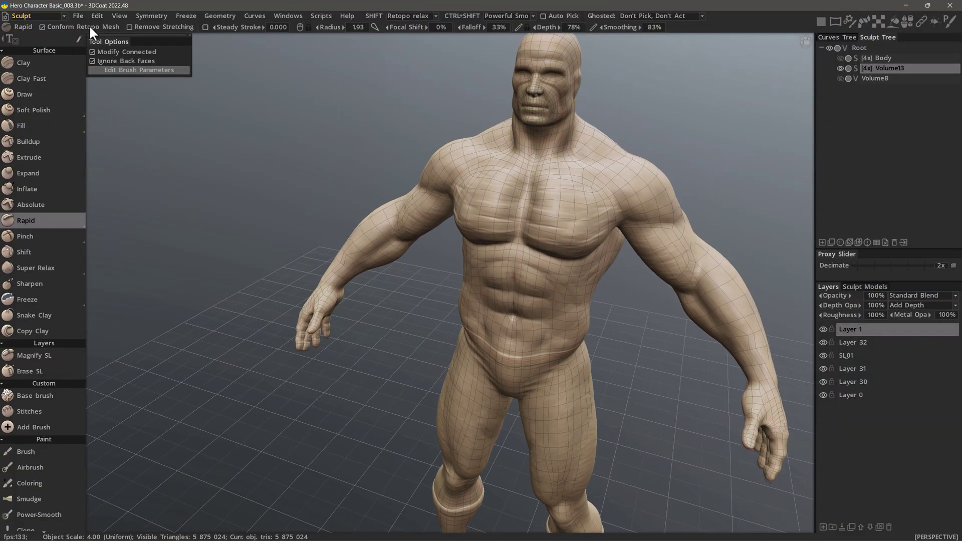
left_click(86, 25)
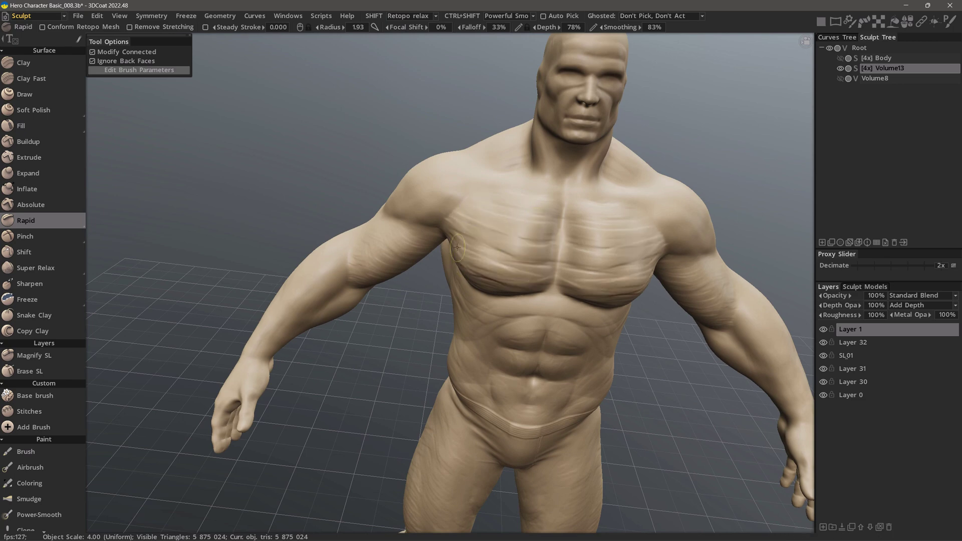
middle_click_drag(480, 198, 527, 268)
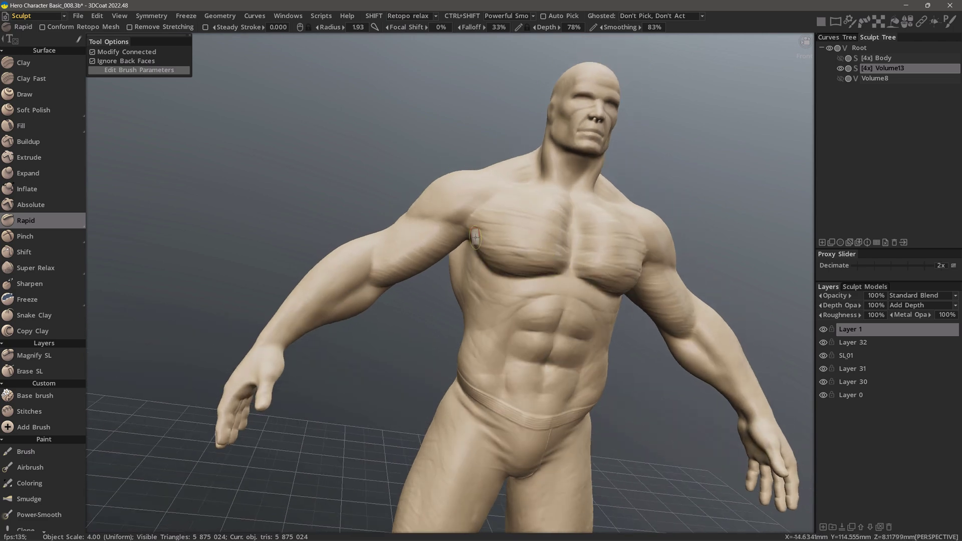
middle_click_drag(475, 239, 494, 204)
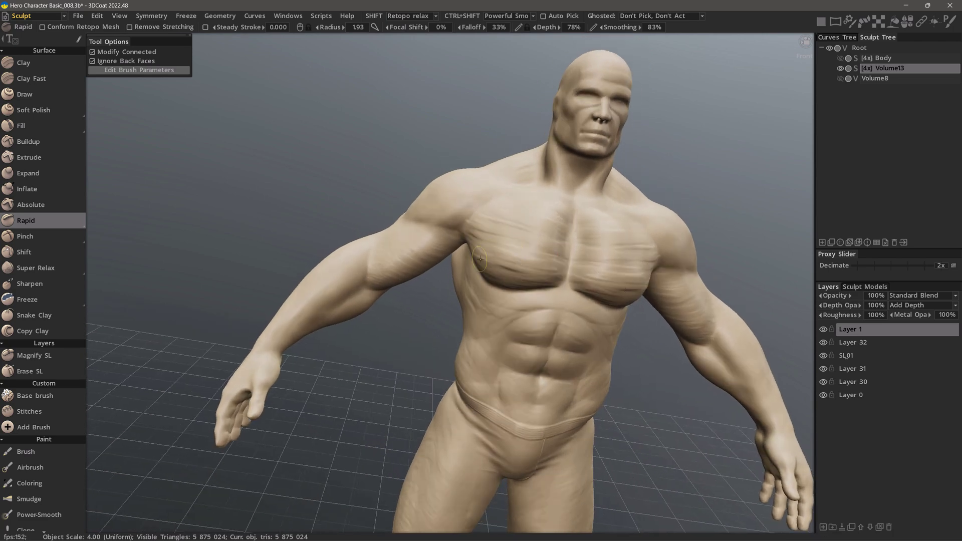
middle_click_drag(480, 259, 549, 260)
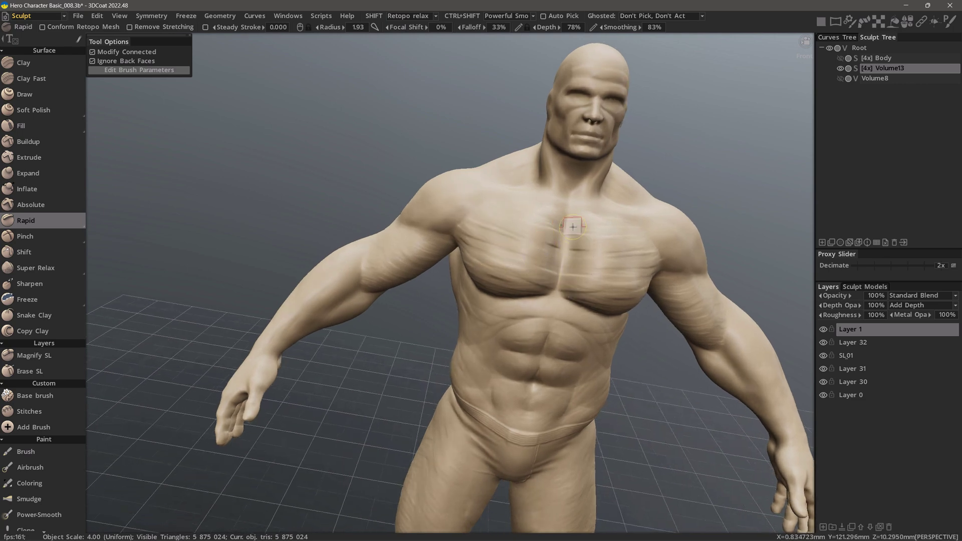
middle_click_drag(518, 262, 478, 251)
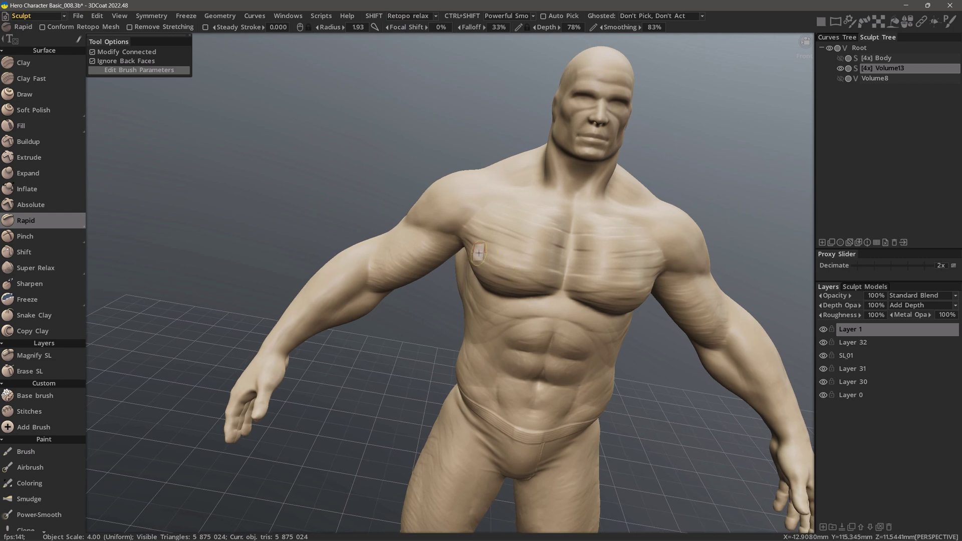
Replace Powerful Smoothing with Anti Bump as the secondary smoothing mode and smooth the rough strokes on the chest
left_click_drag(554, 252, 527, 248)
left_click(508, 16)
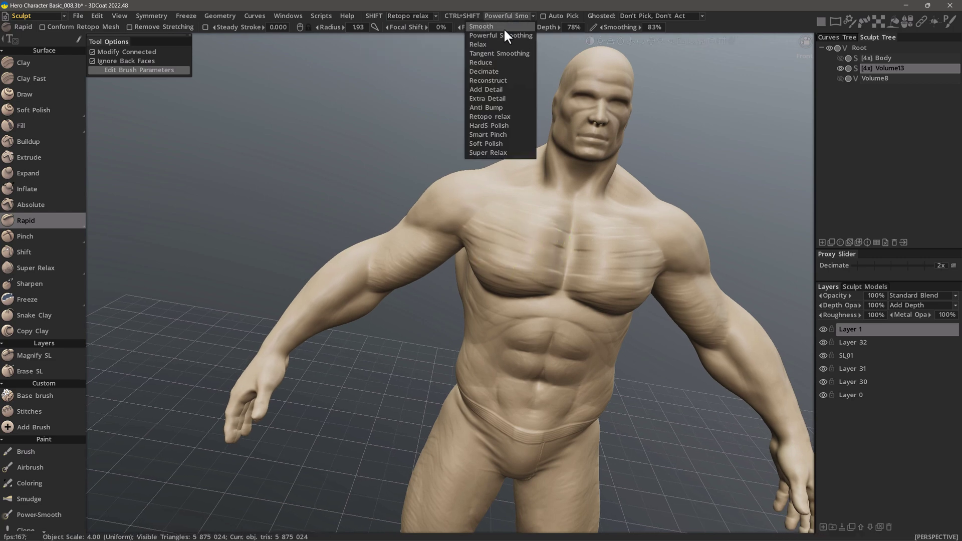
left_click(489, 108)
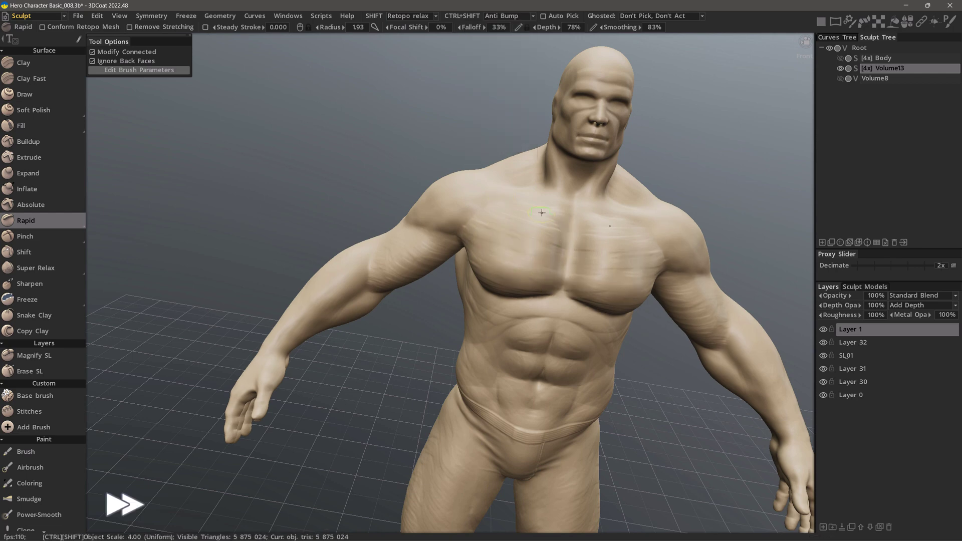
Re-enable Conform Retopo Mesh, enlarge the brush radius to 5.47 and relax the retopo mesh over the pectorals
left_click(88, 27)
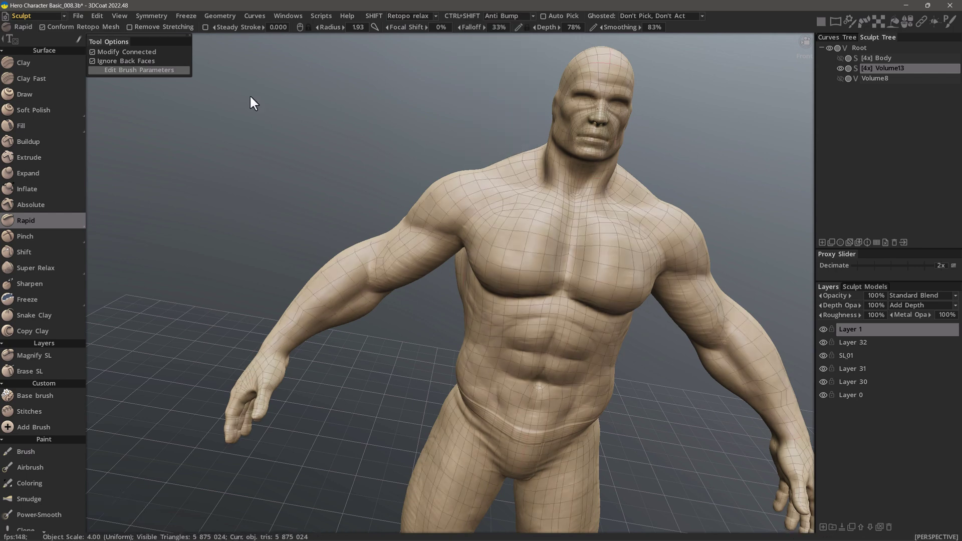
key("shift")
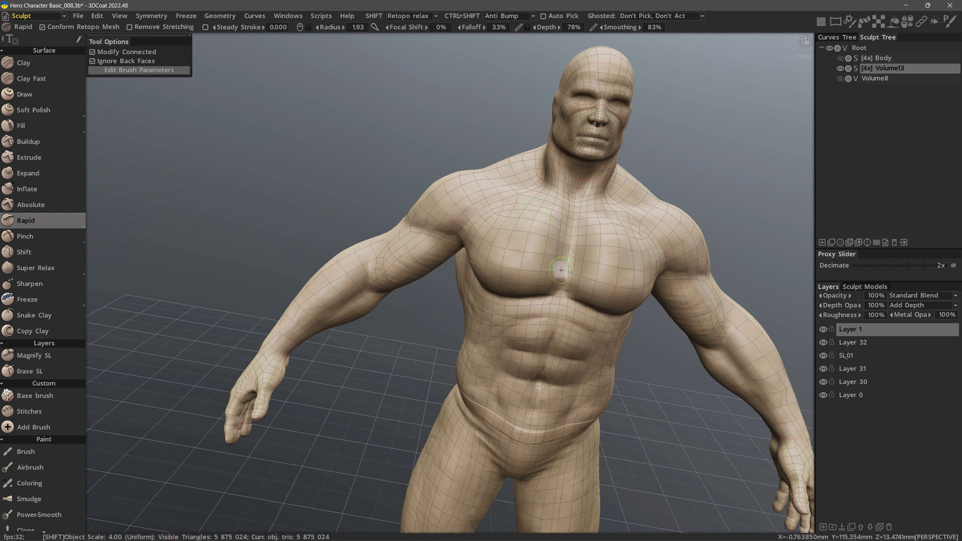
left_click_drag(541, 255, 540, 225, "shift")
right_click_drag(535, 212, 545, 227)
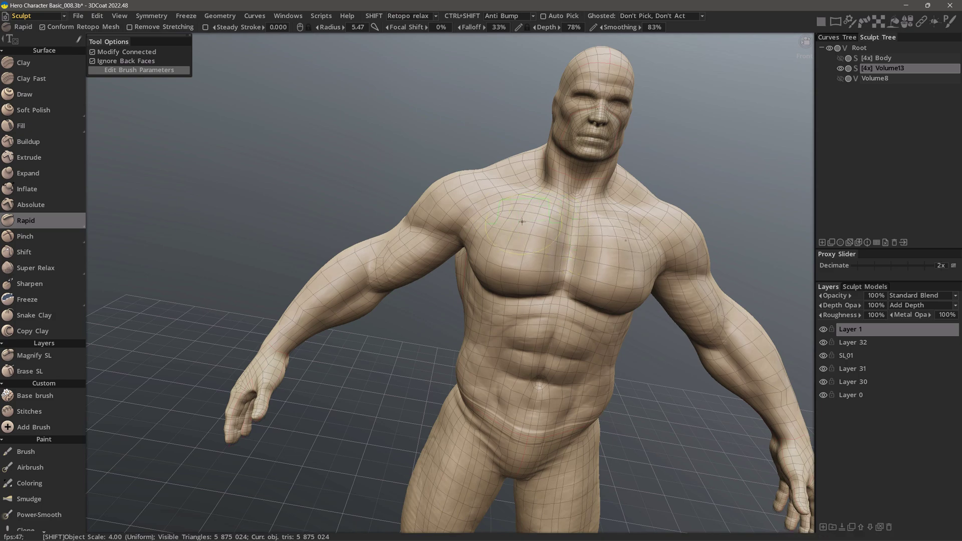
left_click_drag(235, 253, 218, 239)
scroll(217, 238, "down", 2)
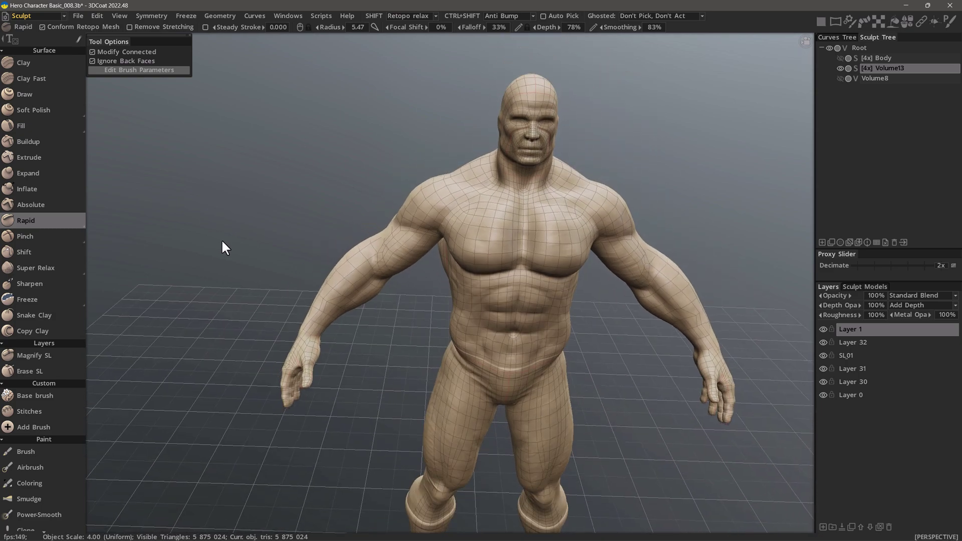
scroll(222, 239, "down", 8)
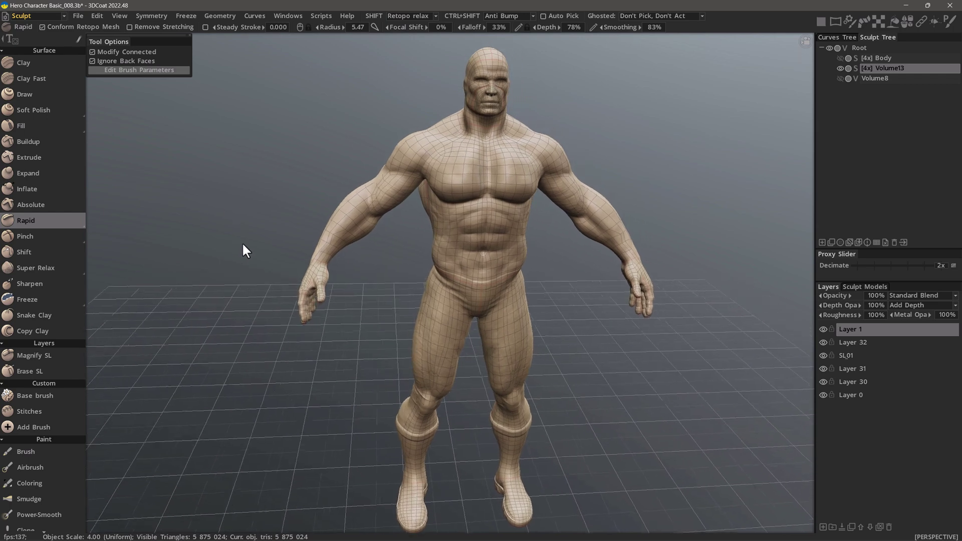
left_click_drag(243, 245, 249, 248)
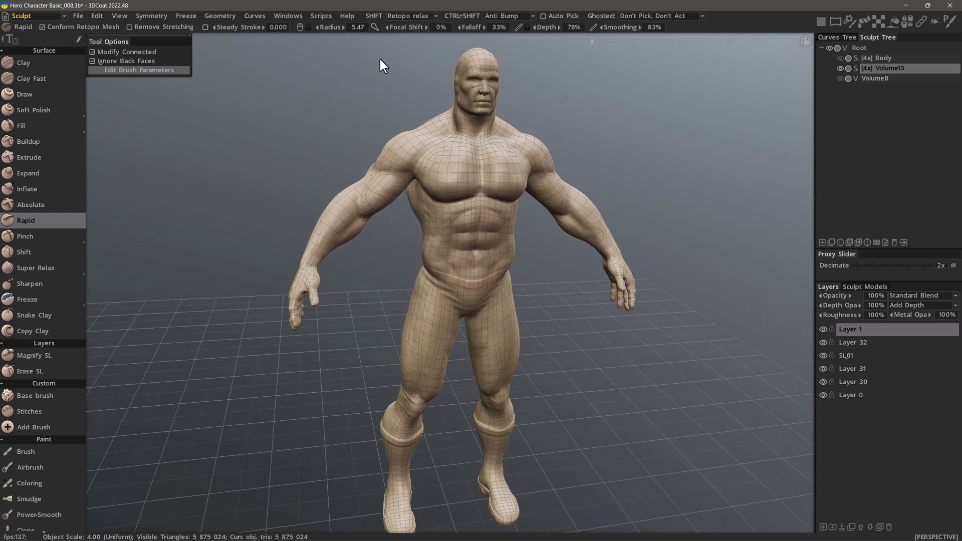